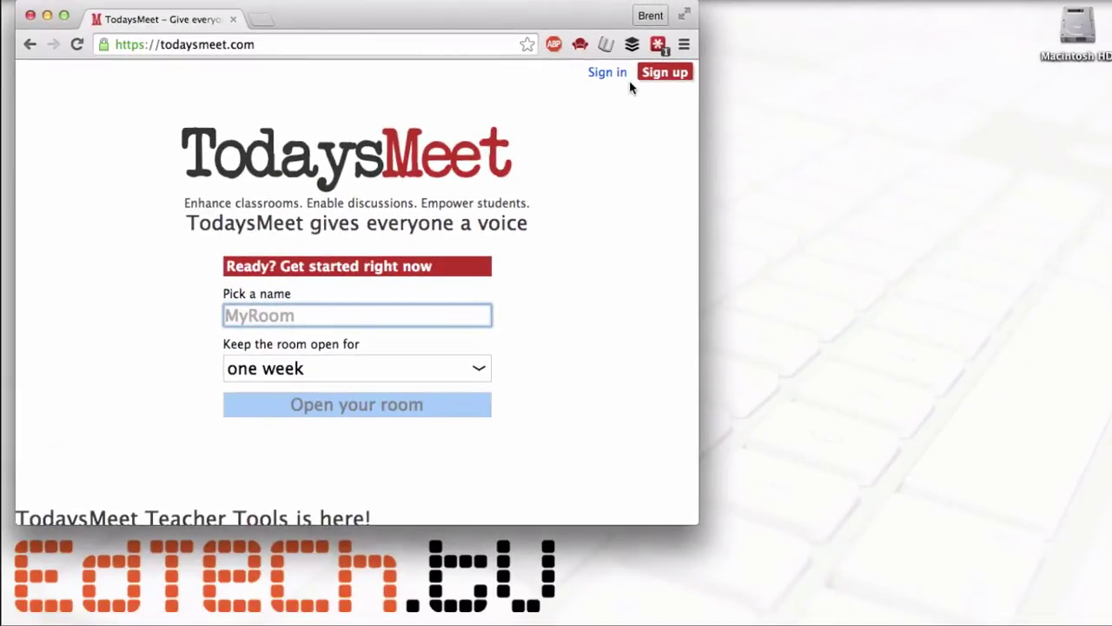
# Create a room named EdTechTV that stays open for 2 hours.
pyautogui.click(377, 318)
pyautogui.write('E')
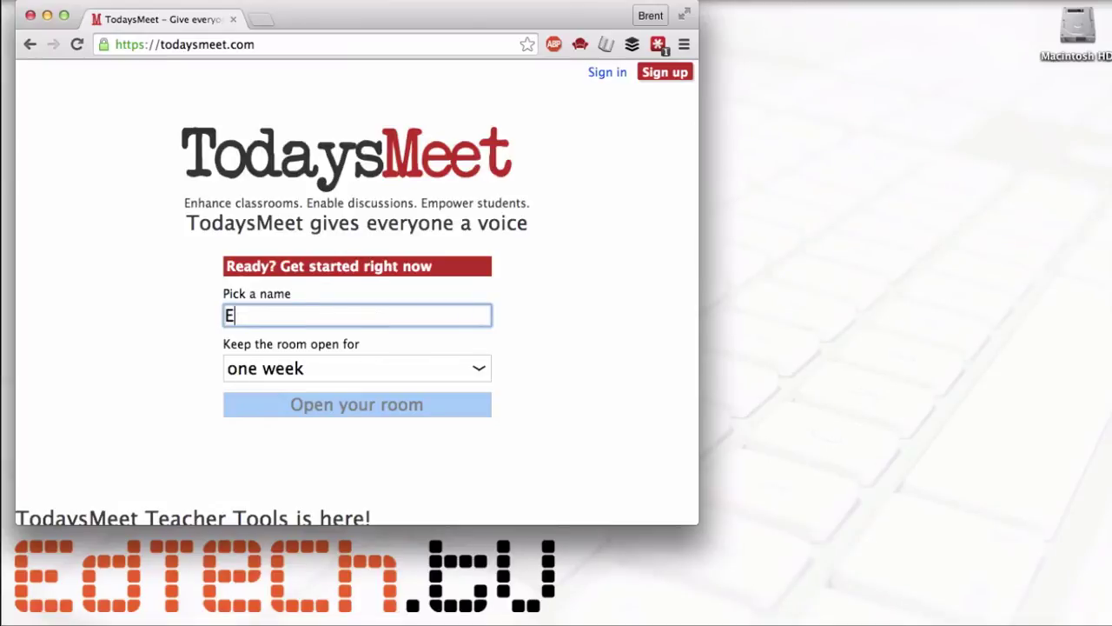
pyautogui.write('dTechTV')
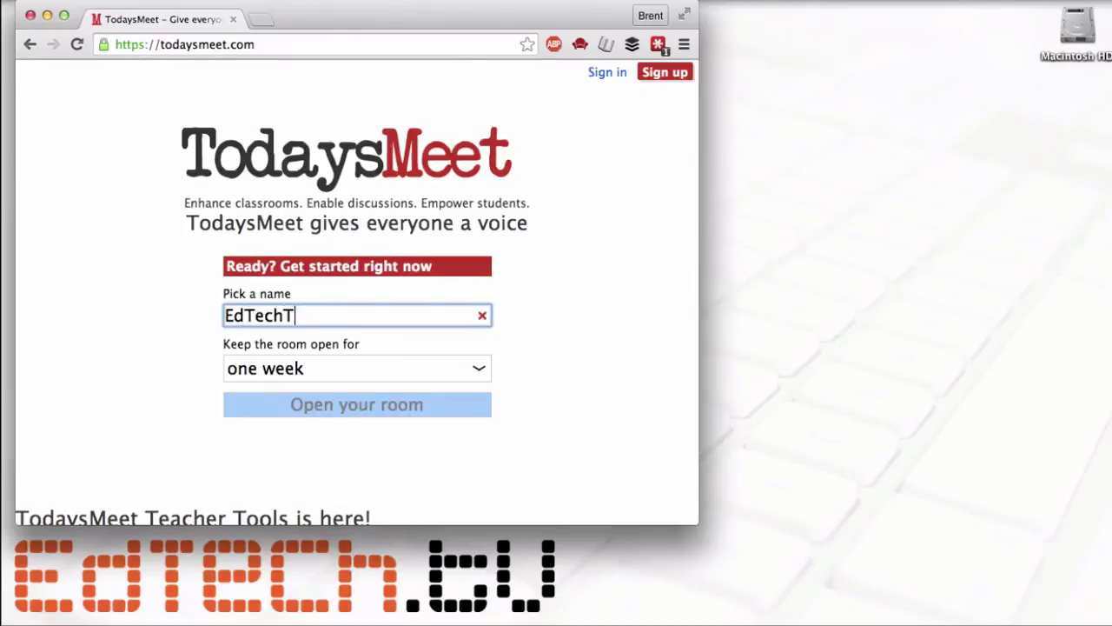
pyautogui.click(381, 373)
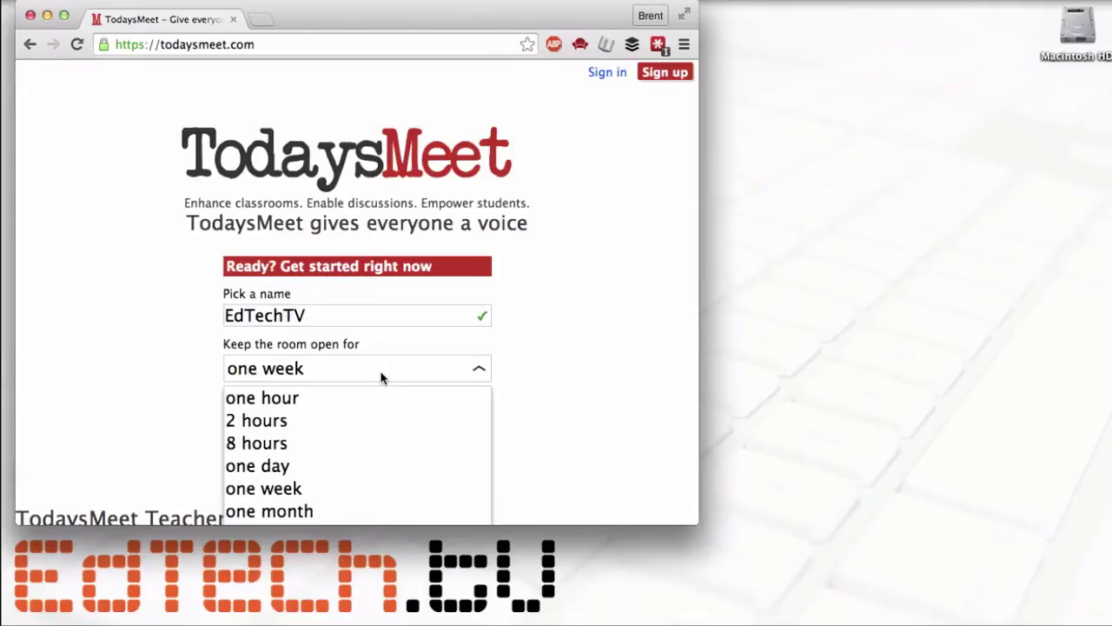
pyautogui.scroll(-1, 382, 434)
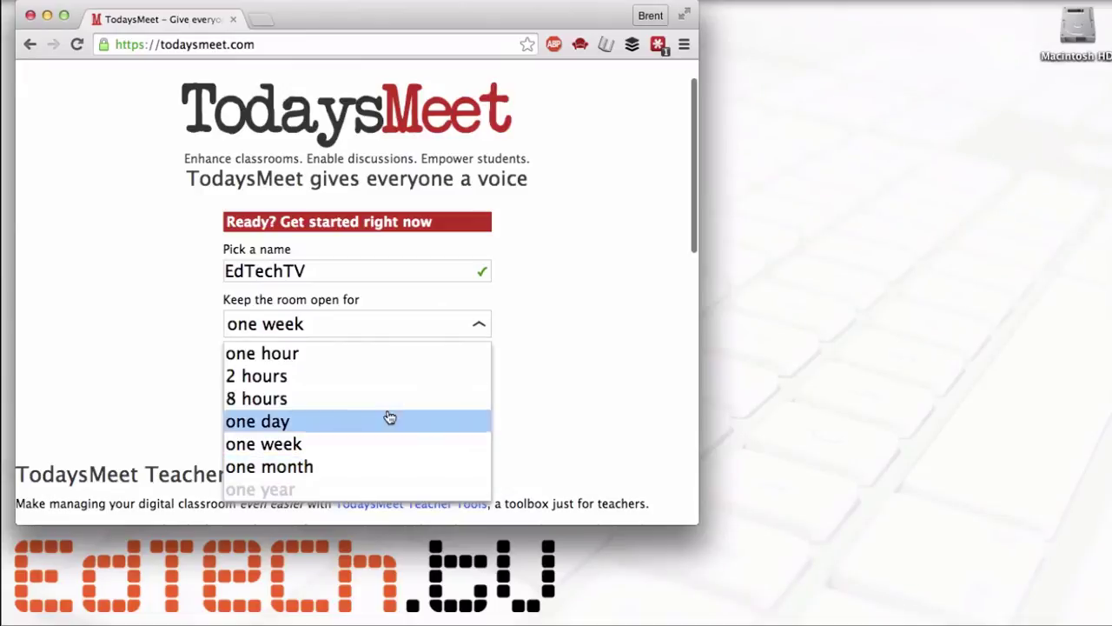
pyautogui.click(392, 380)
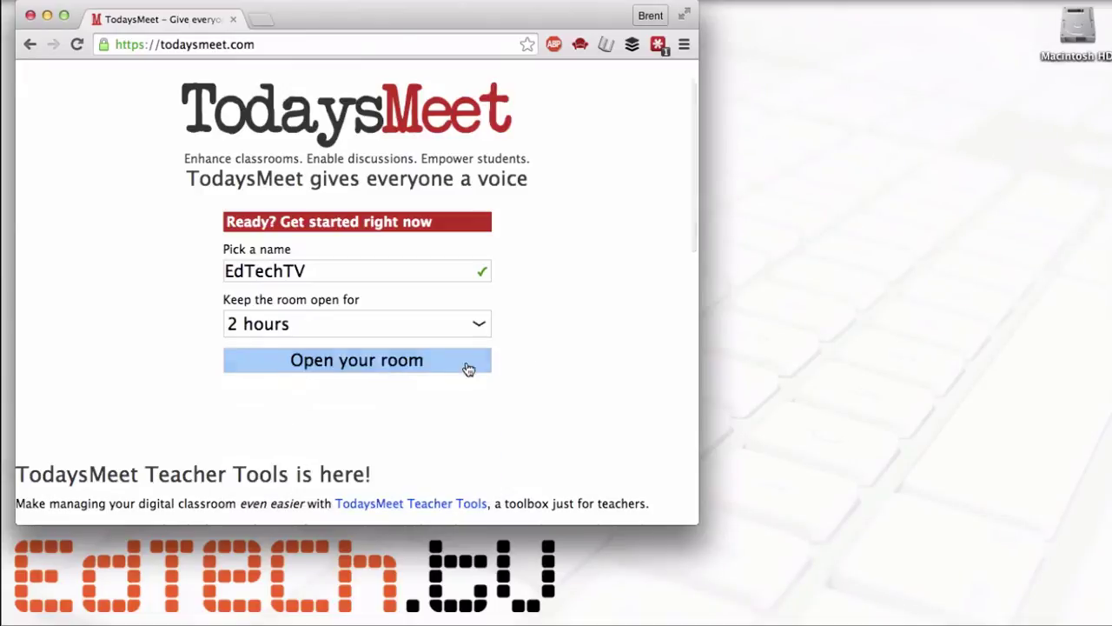
pyautogui.scroll(1, 598, 365)
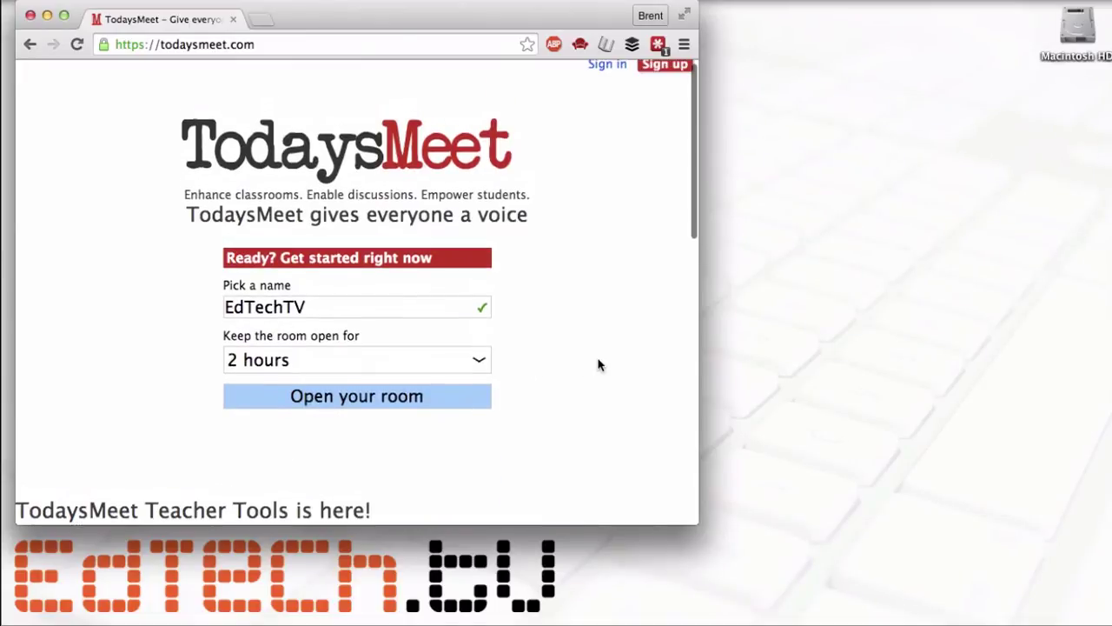
pyautogui.click(405, 403)
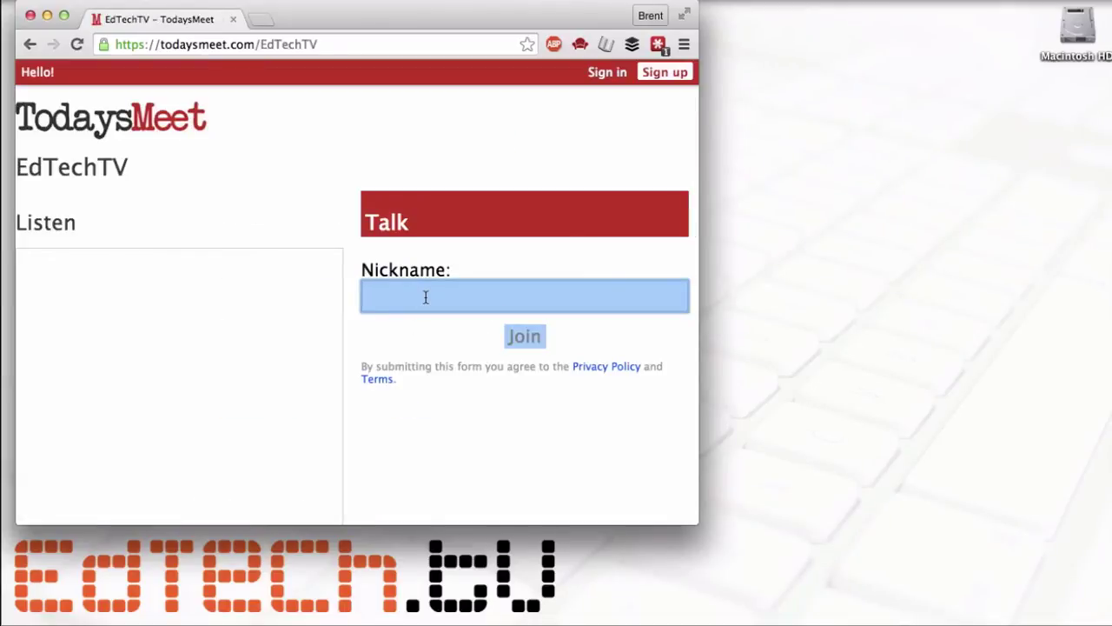
# Join the room with the host's nickname and post the message "Welcome to the EdTechTV backchannel room".
pyautogui.write('Brent')
pyautogui.press('Return')
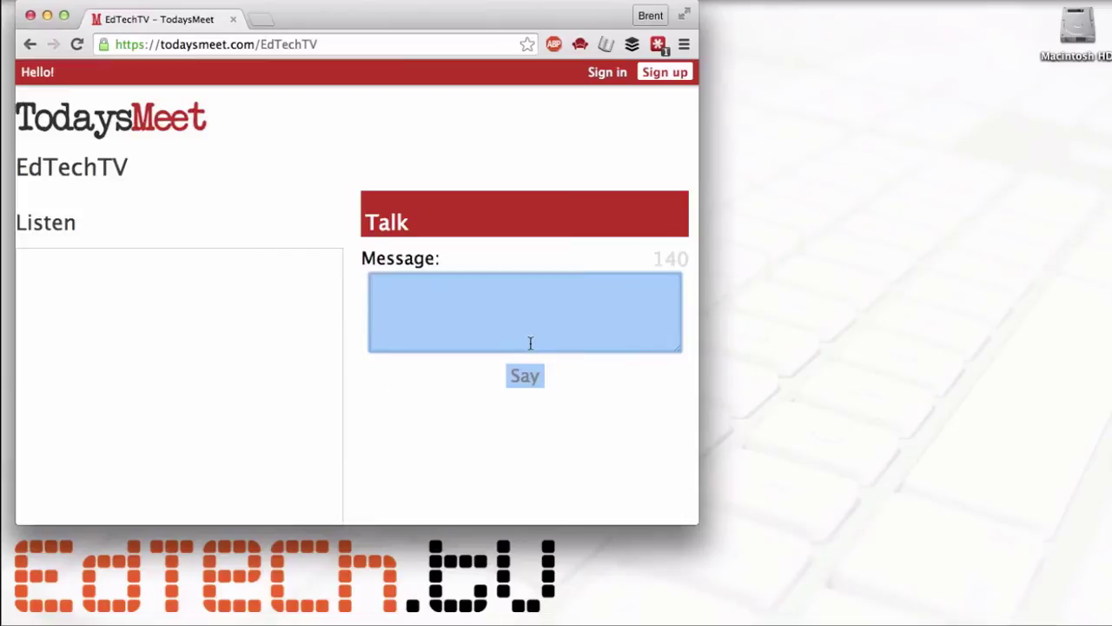
pyautogui.write('Welcome to the EdTechTV backchannel room')
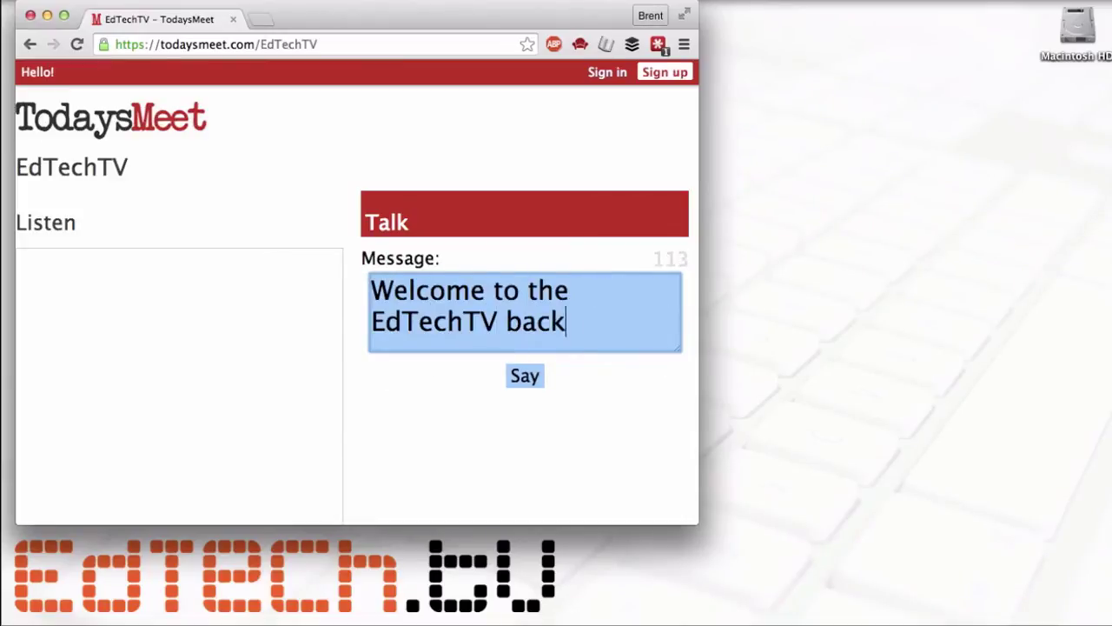
pyautogui.click(525, 375)
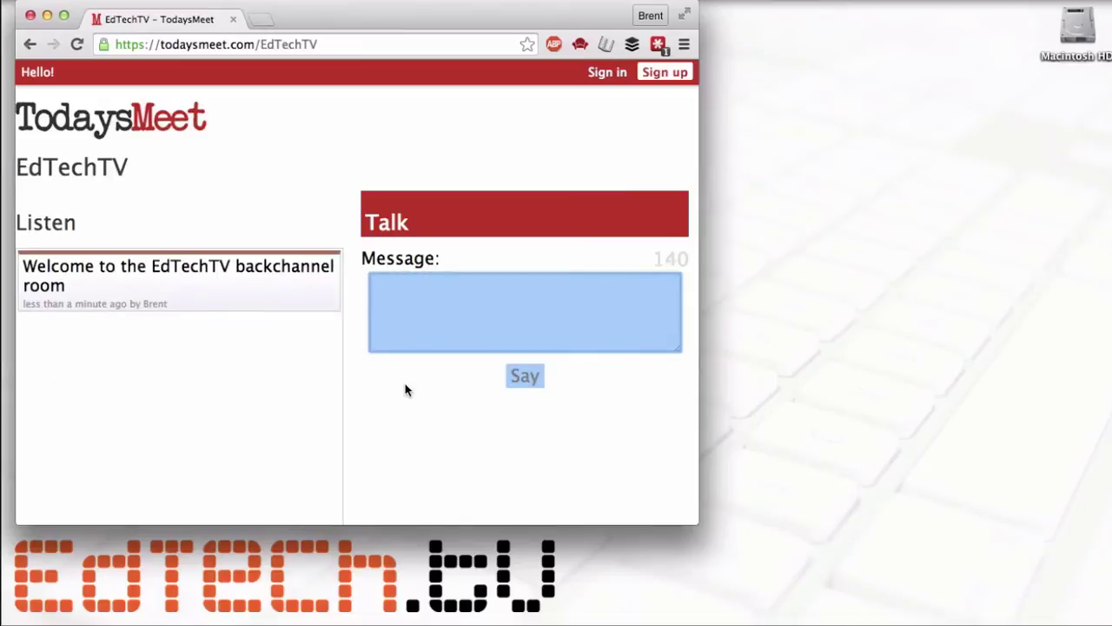
# Select the room's full web address for sharing.
pyautogui.scroll(-1, 400, 425)
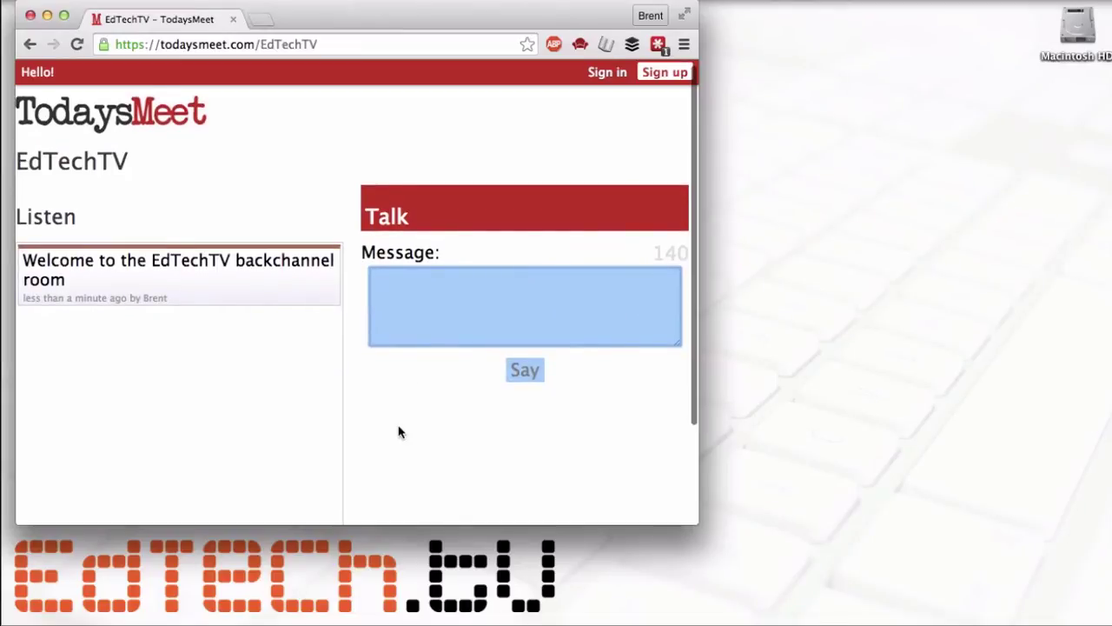
pyautogui.scroll(-1, 400, 432)
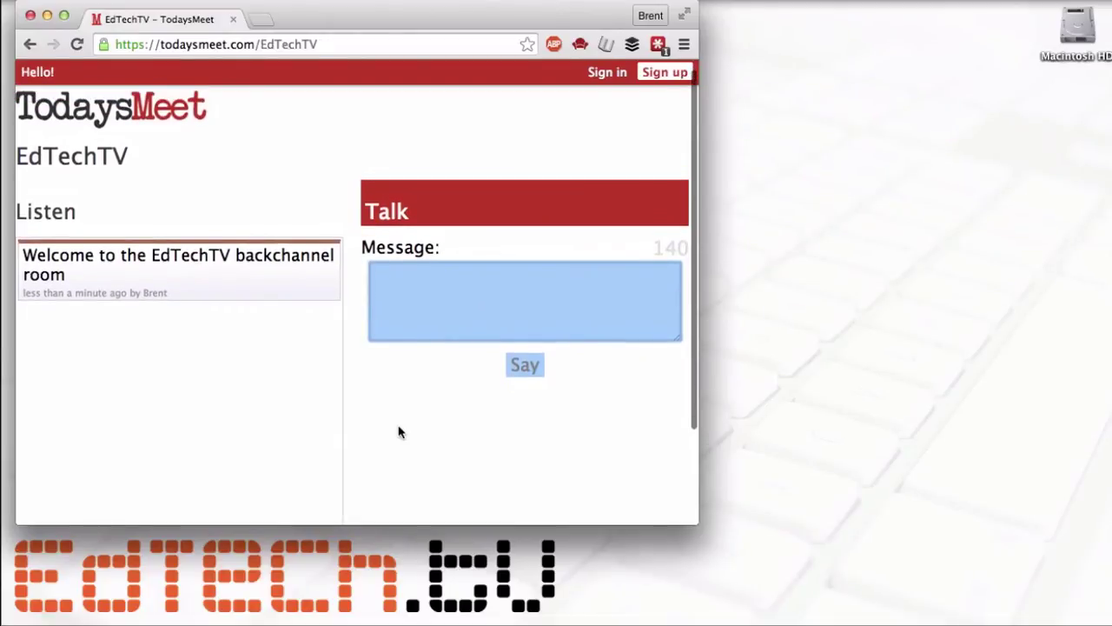
pyautogui.scroll(1, 400, 432)
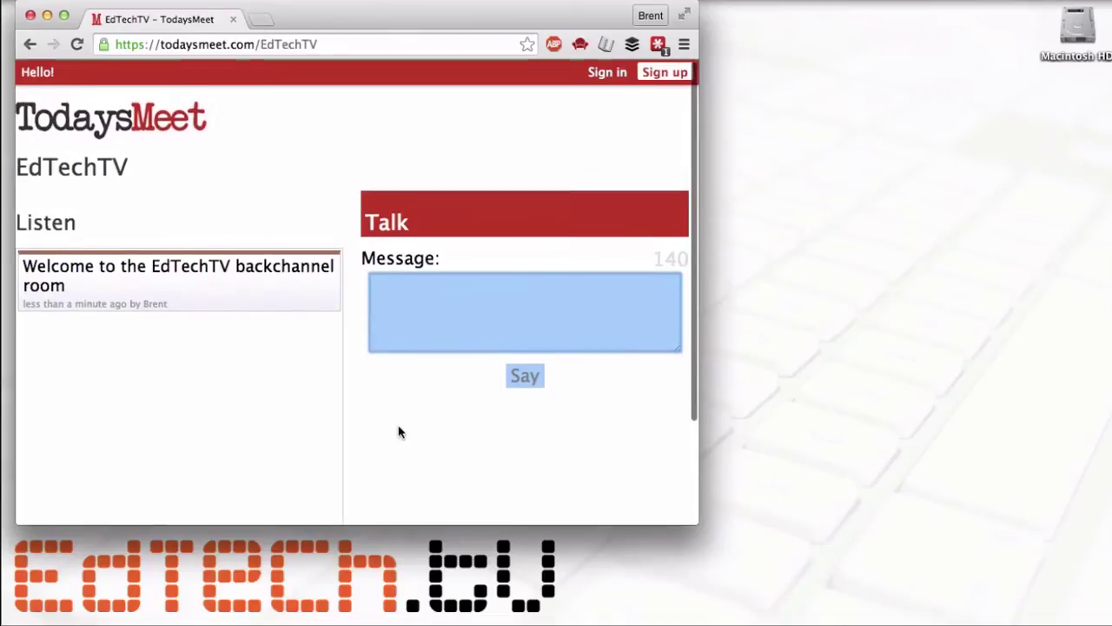
pyautogui.click(322, 42)
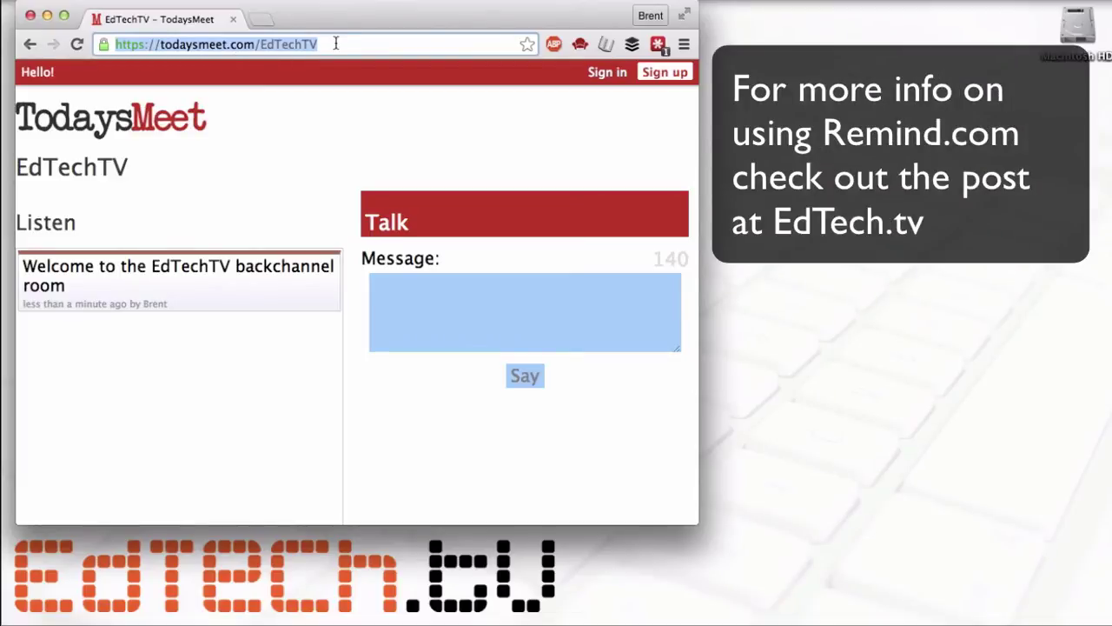
# Open the room tools and copy the room's short link.
pyautogui.scroll(-3, 325, 154)
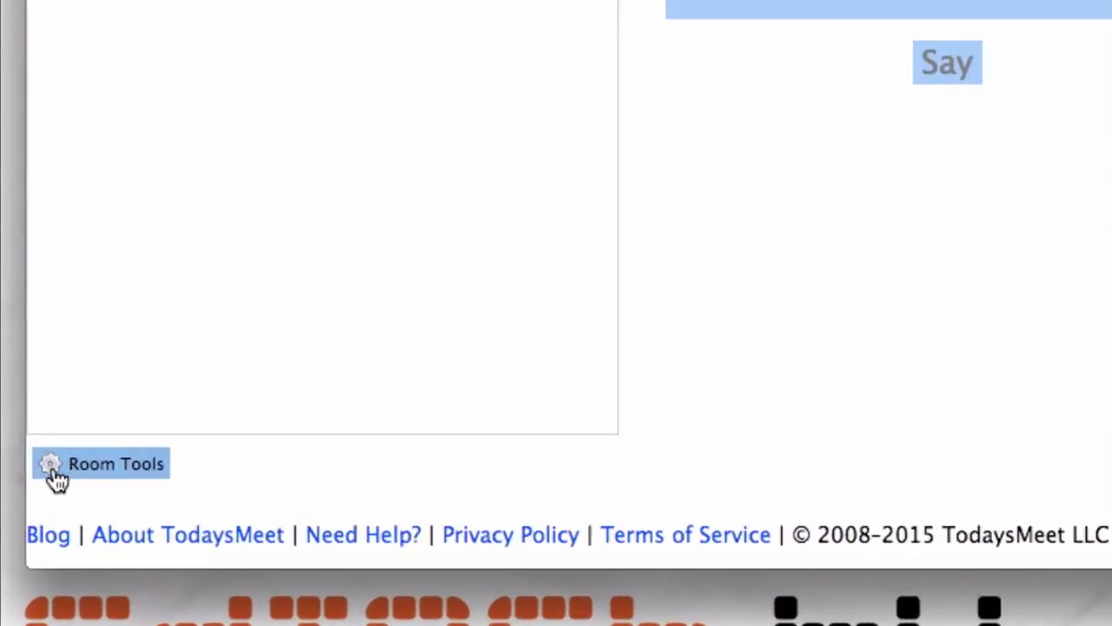
pyautogui.click(56, 476)
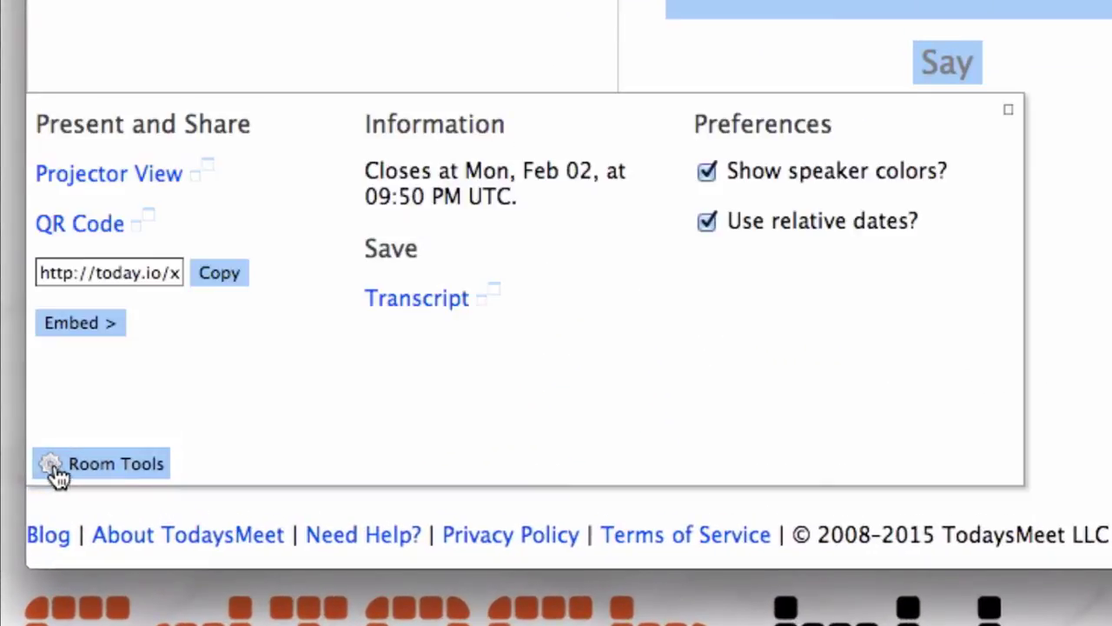
pyautogui.click(213, 280)
# Check the room's embed options and open its QR code page.
pyautogui.click(80, 323)
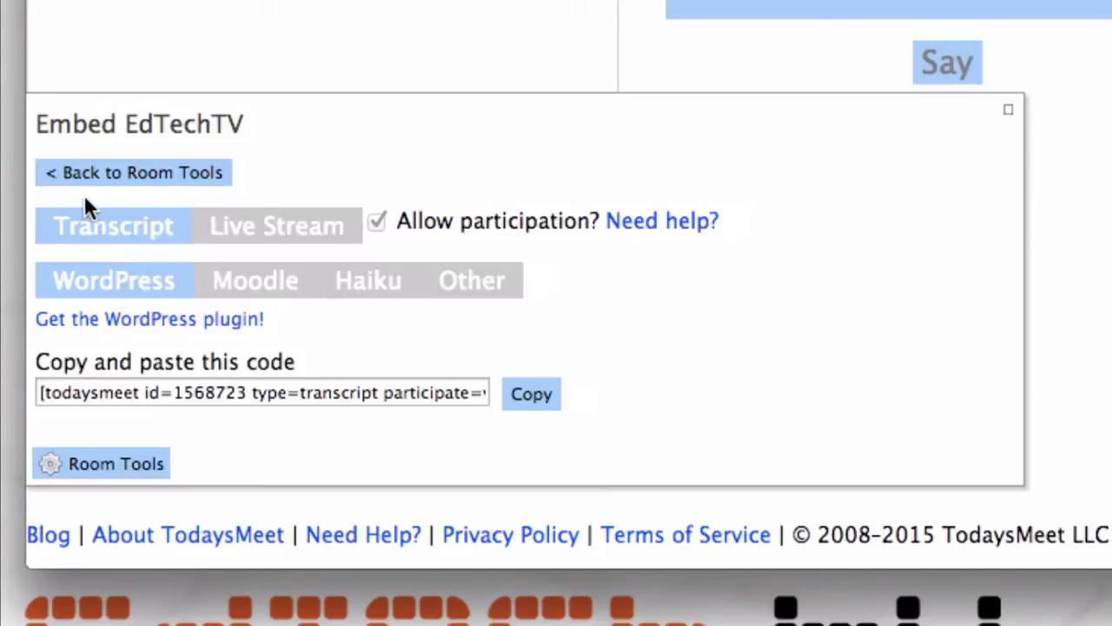
pyautogui.click(54, 184)
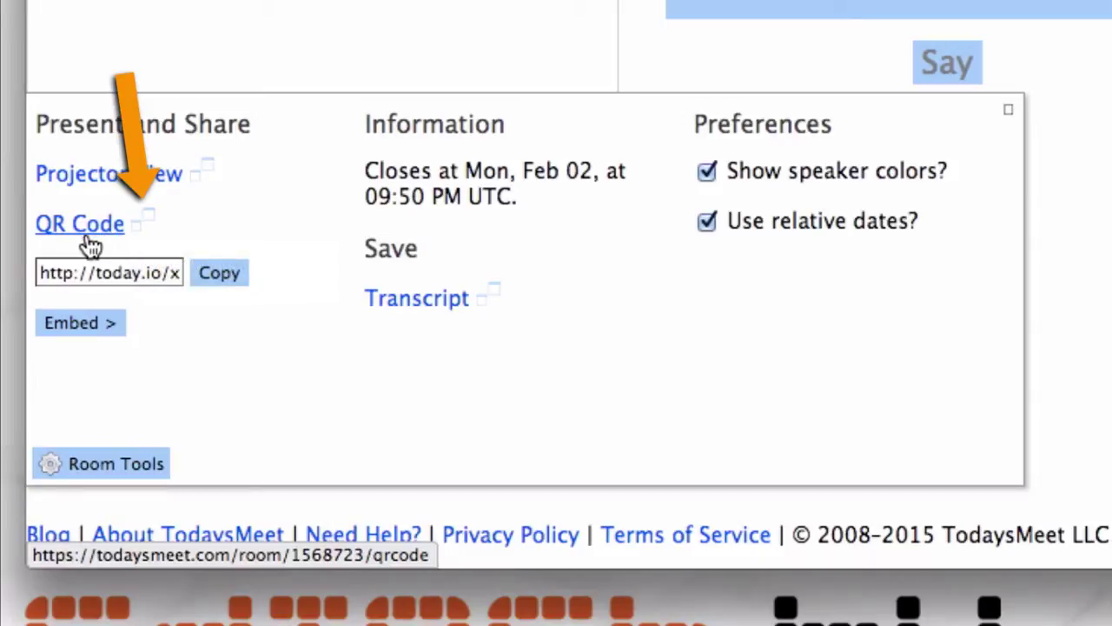
pyautogui.click(146, 223)
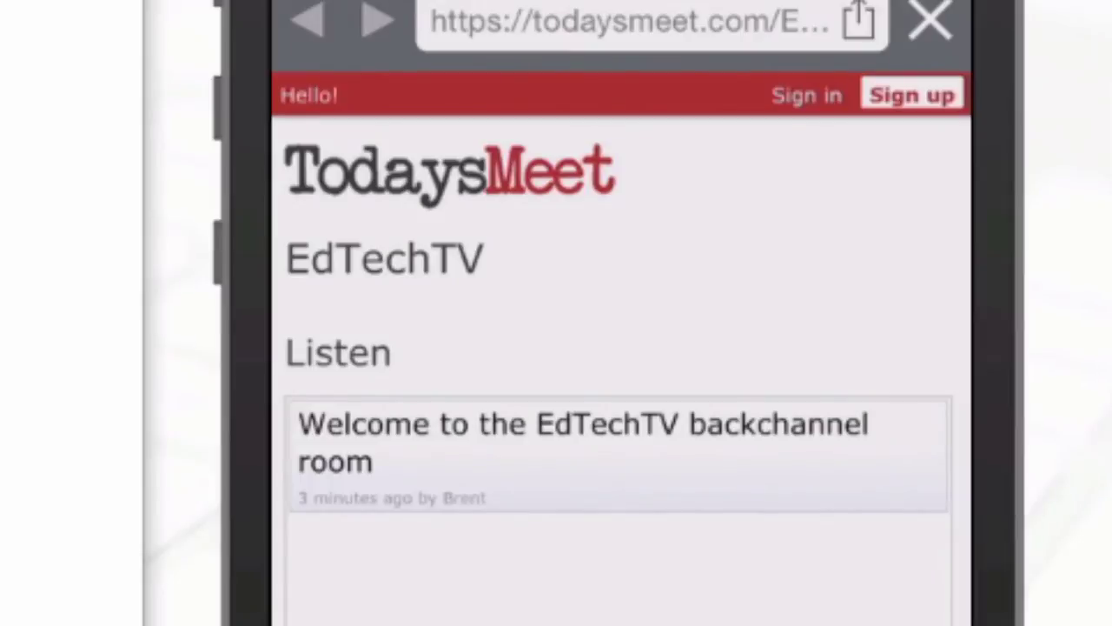
# On the phone, join the EdTechTV room with a participant's nickname and post the message "I'm here!".
pyautogui.hscroll(5, 622, 364)
pyautogui.click(608, 492)
pyautogui.write('St')
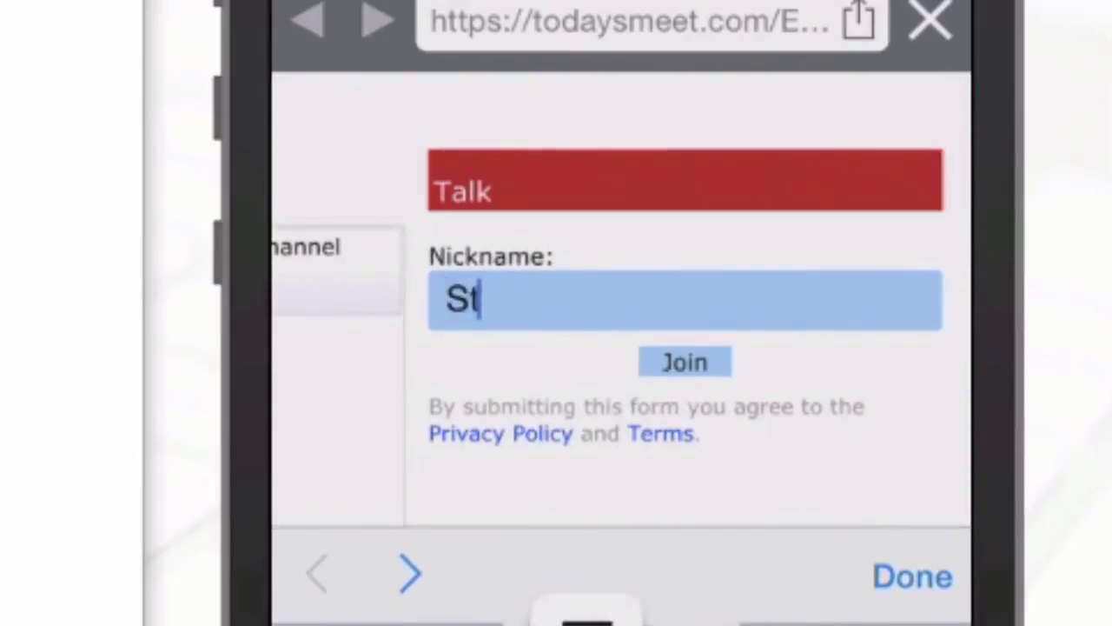
pyautogui.write('uart')
pyautogui.click(684, 362)
pyautogui.click(447, 272)
pyautogui.write("I'm here!")
pyautogui.click(685, 383)
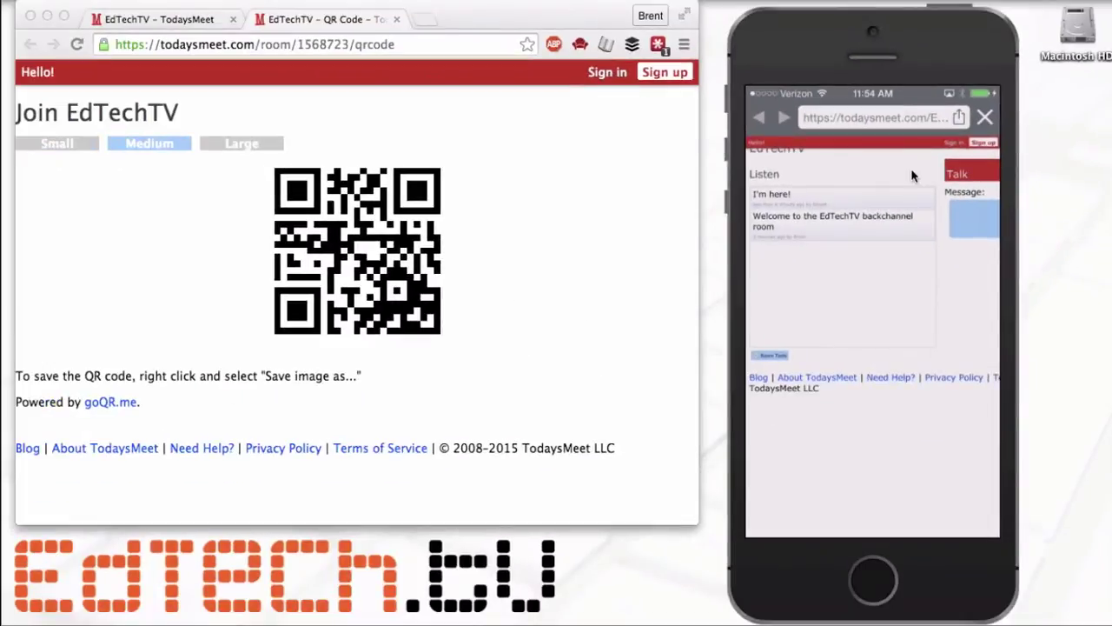
# Switch back to the EdTechTV room page to view its messages and check the display preferences in the room tools.
pyautogui.click(167, 22)
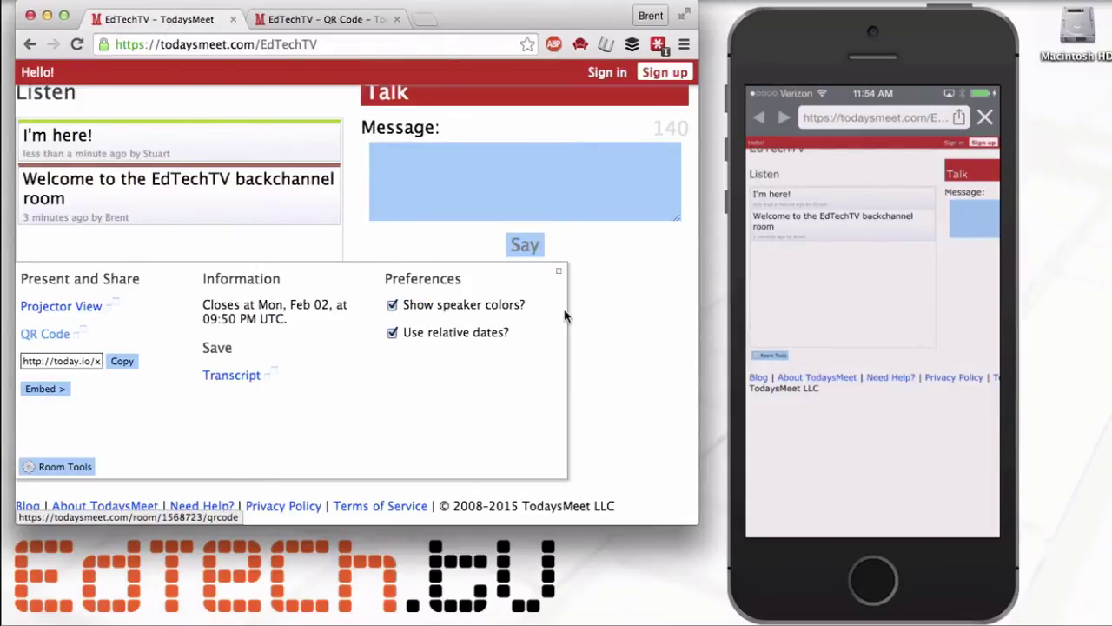
pyautogui.click(560, 271)
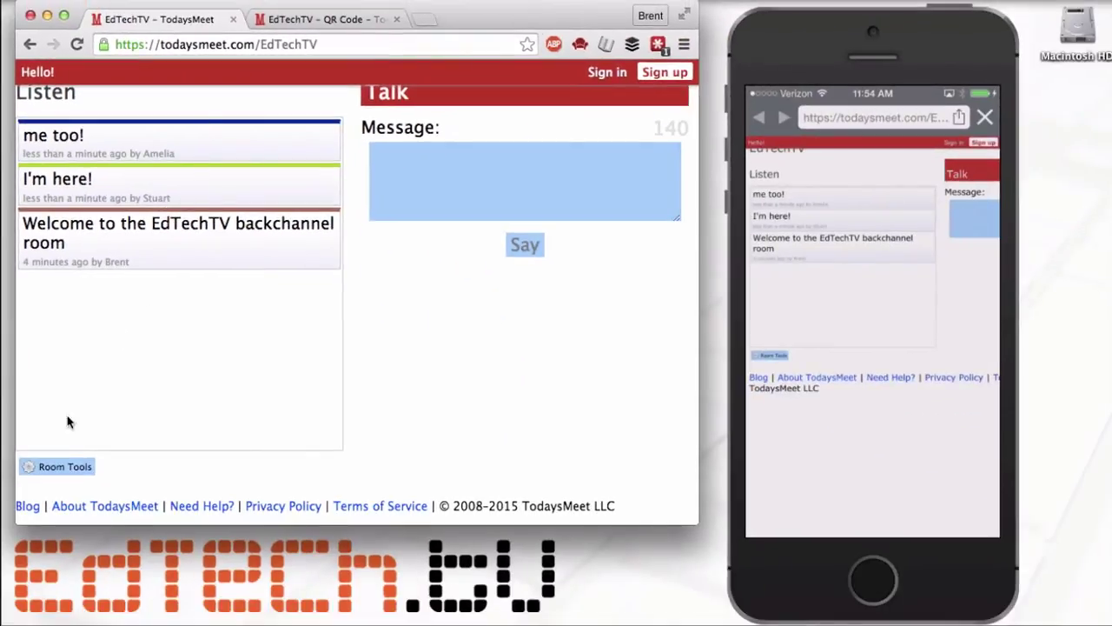
pyautogui.click(30, 467)
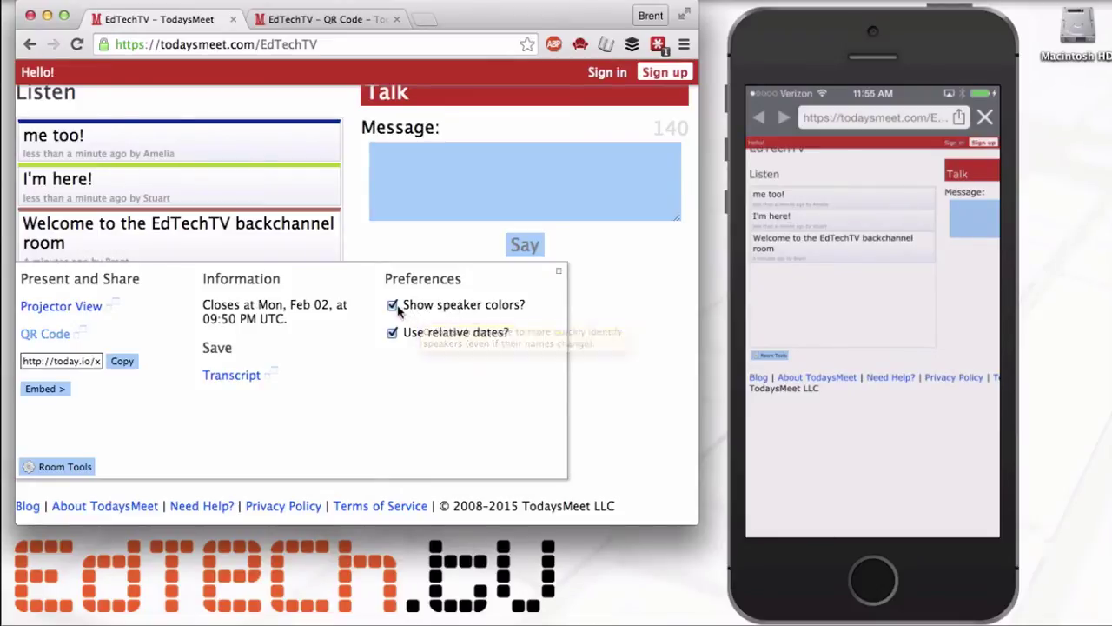
pyautogui.click(387, 242)
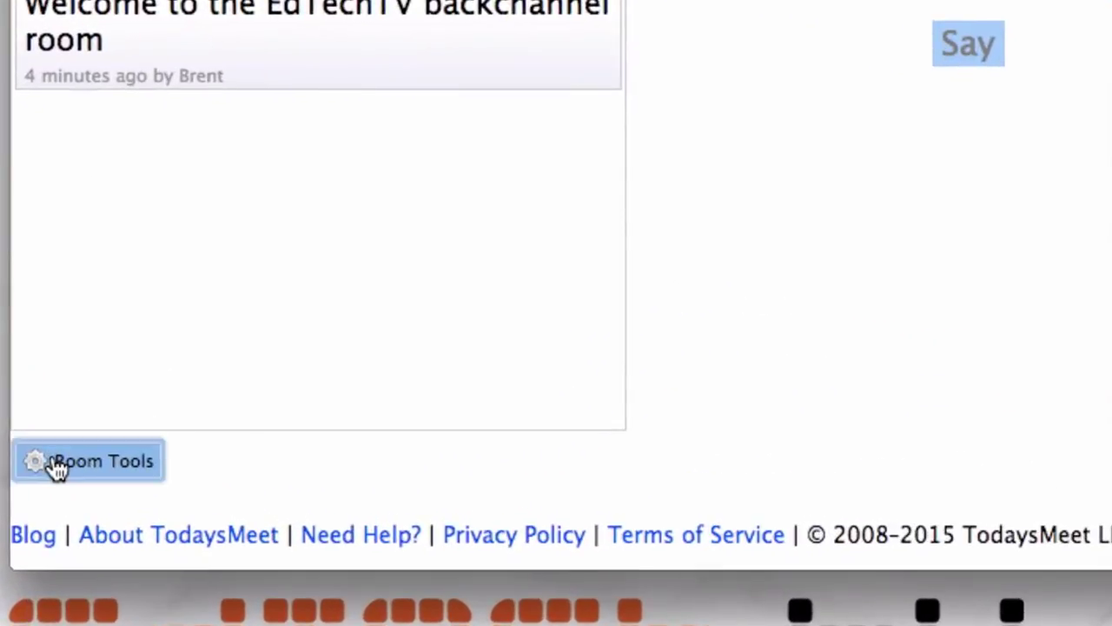
# Open the EdTechTV room's transcript from the room tools.
pyautogui.click(36, 468)
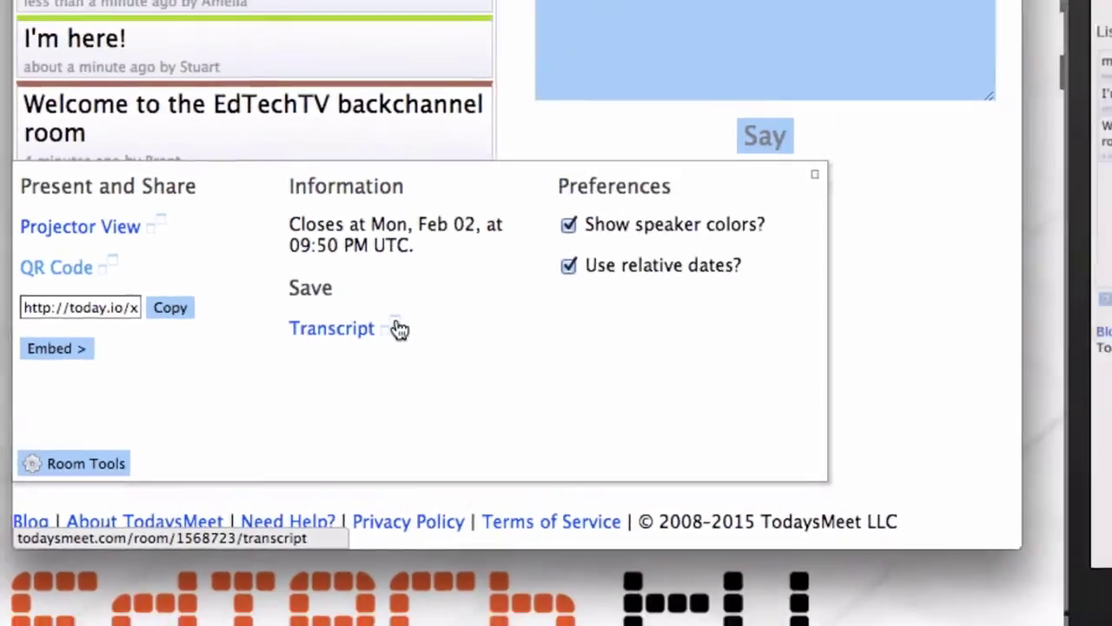
pyautogui.click(502, 290)
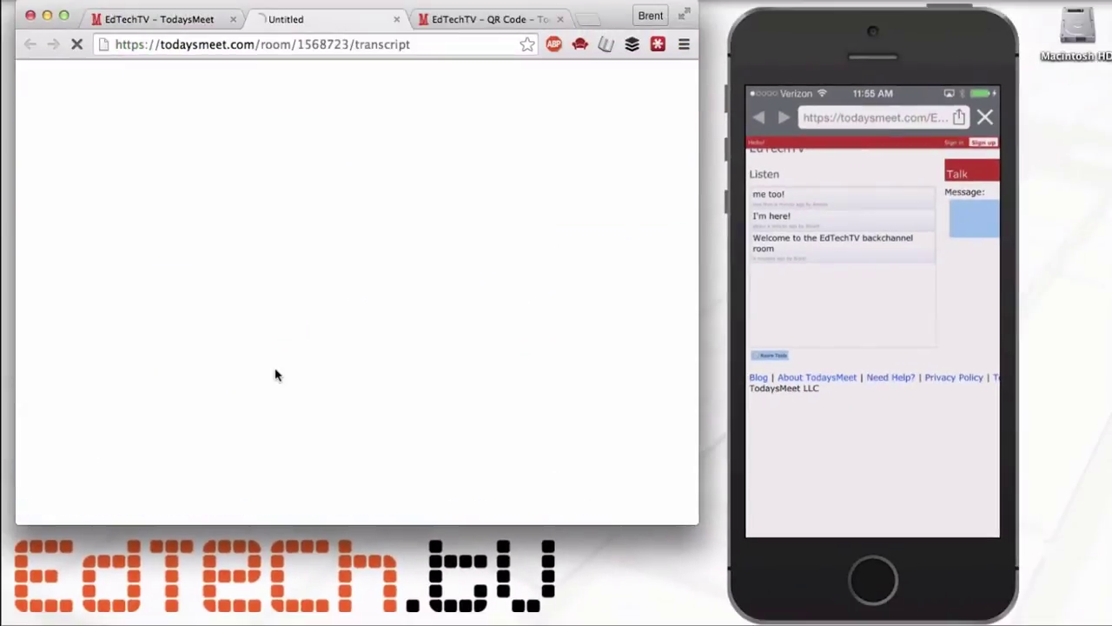
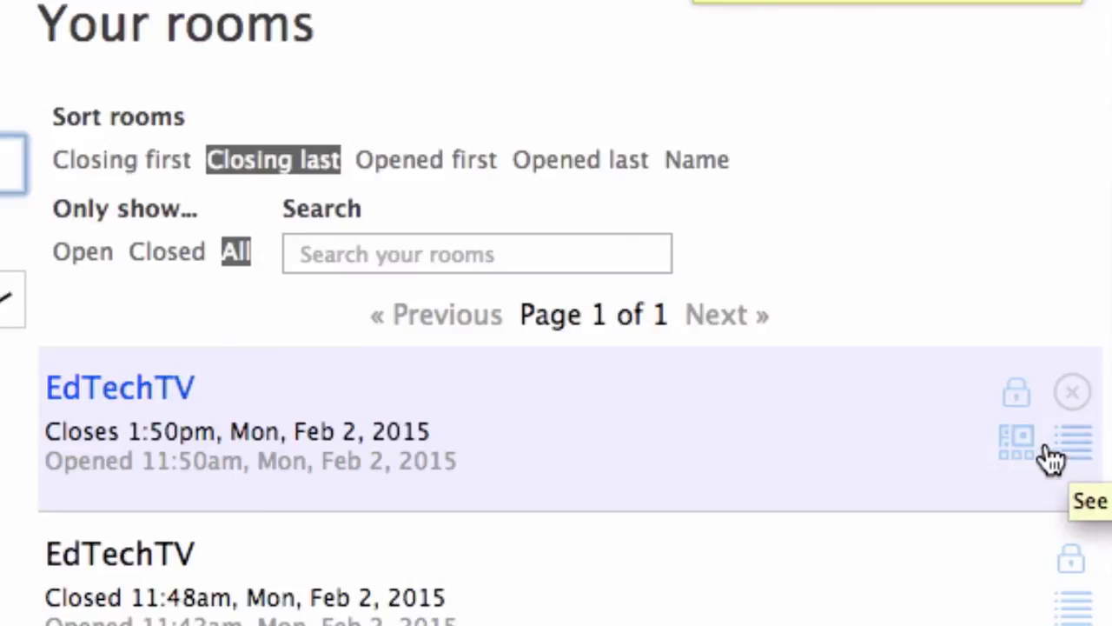
# Look over the available durations for keeping a new room open on the account's rooms page.
pyautogui.scroll(2, 735, 487)
pyautogui.scroll(3, 734, 486)
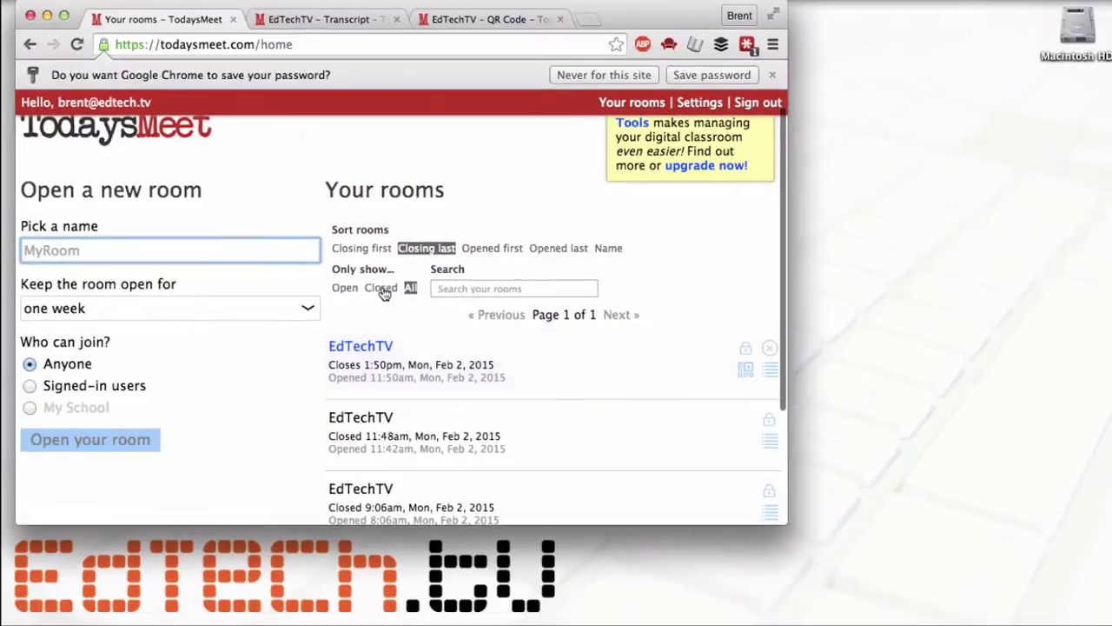
pyautogui.click(315, 304)
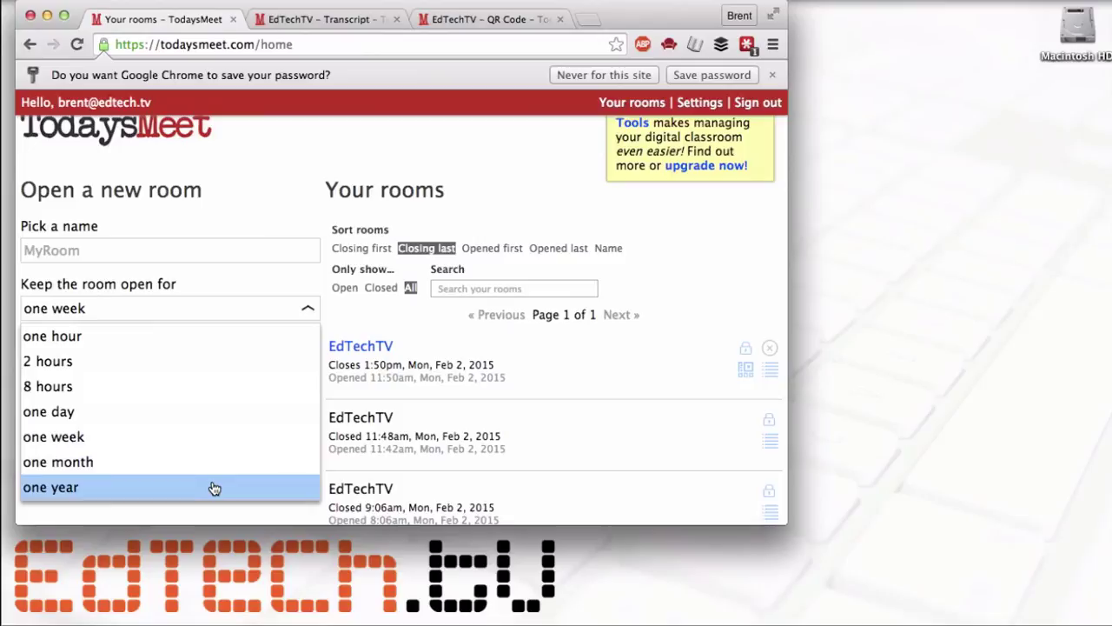
pyautogui.click(293, 284)
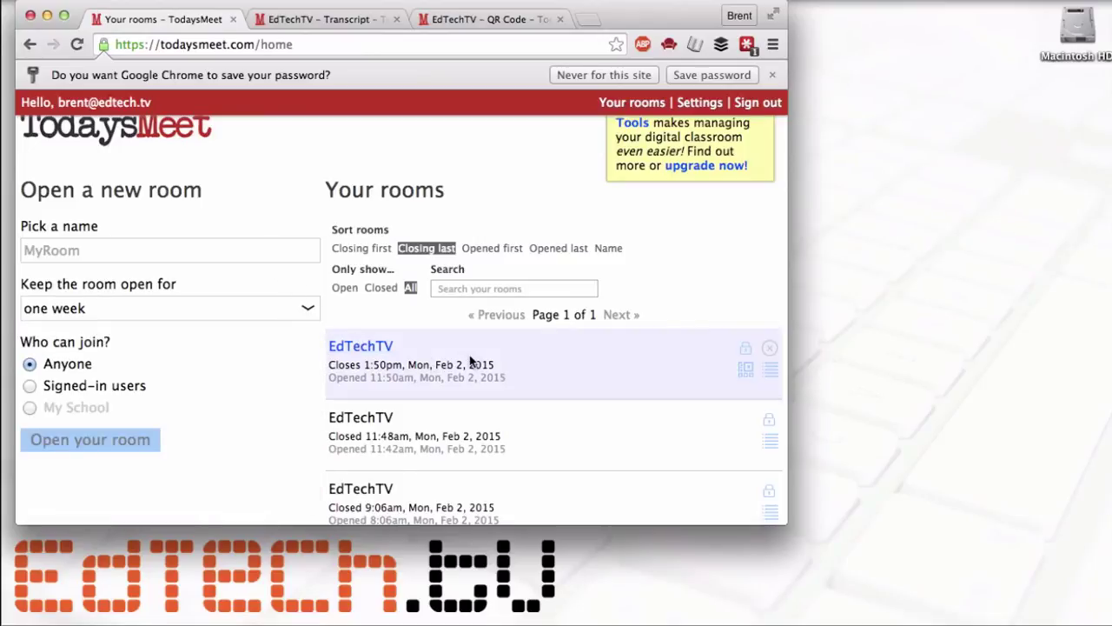
# Enter the open EdTechTV room from the account's room list and delete the "me too!" message.
pyautogui.click(376, 350)
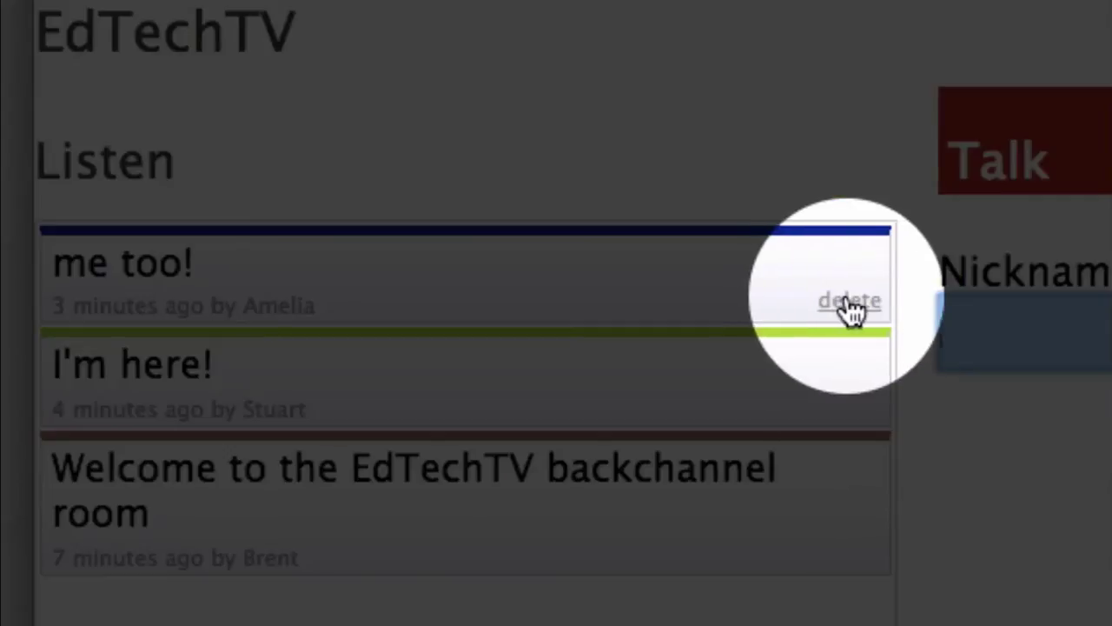
pyautogui.click(848, 303)
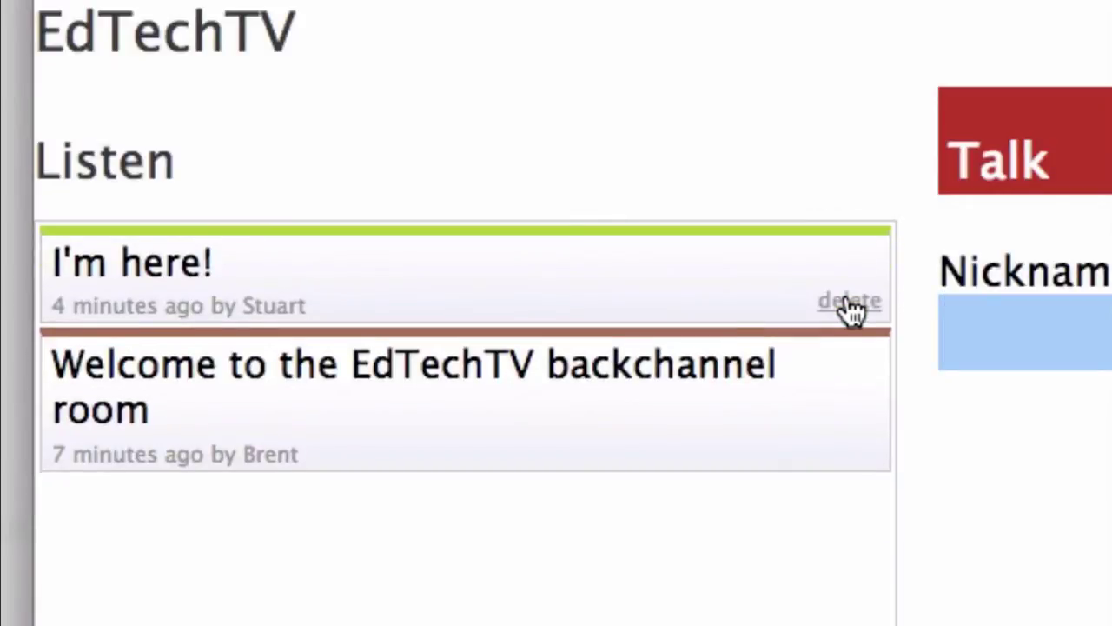